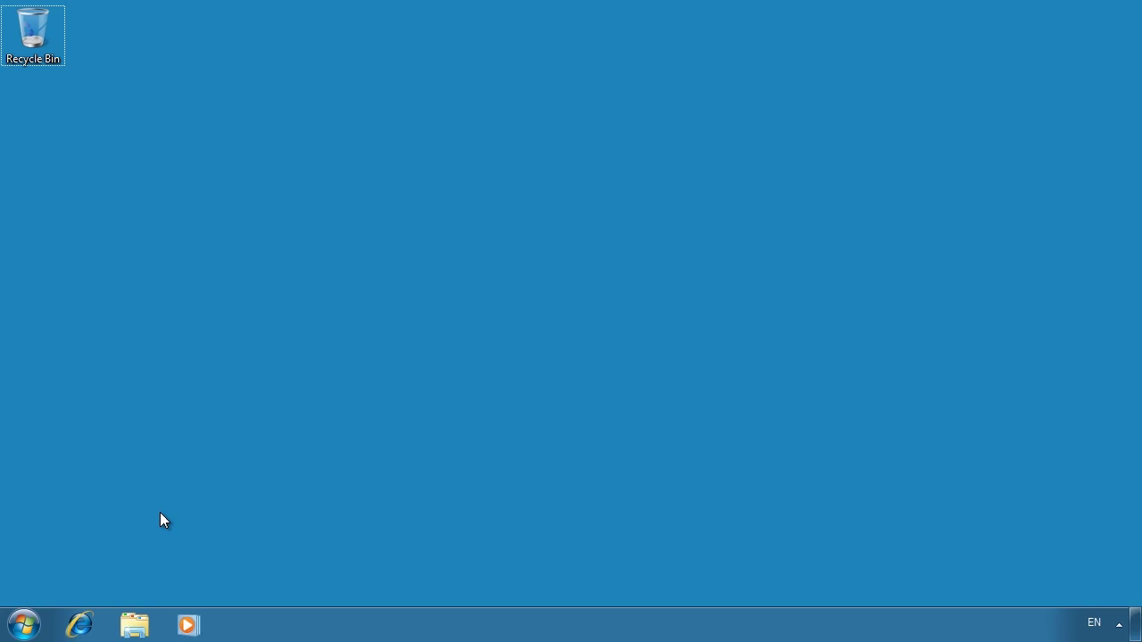
# Open the User Account Control settings from Control Panel's System and Security
pyautogui.click(24, 624)
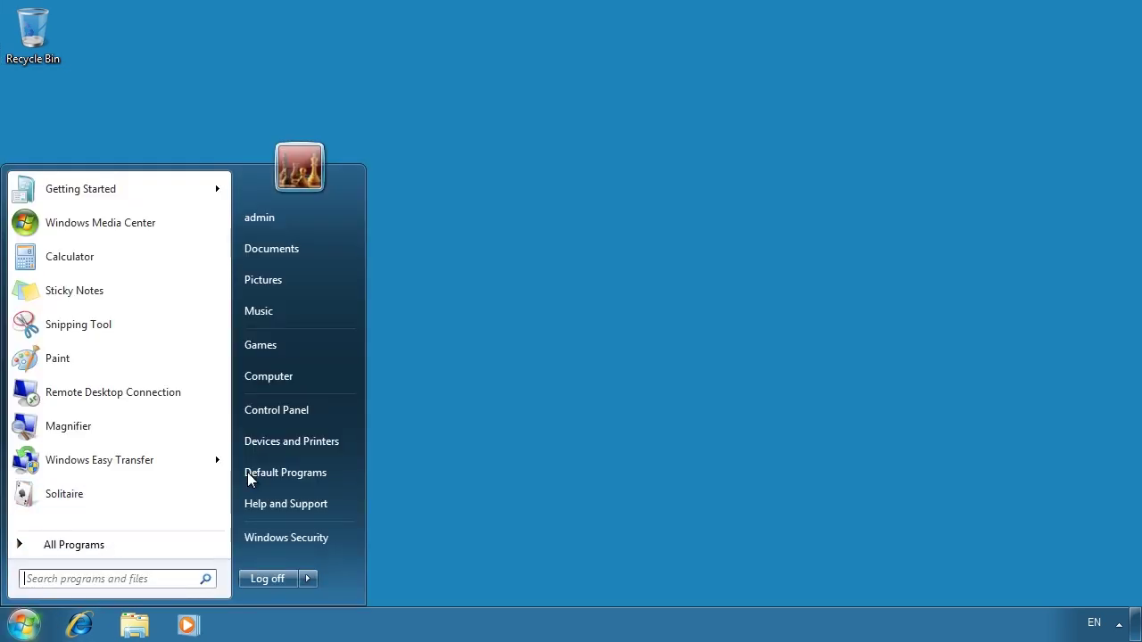
pyautogui.click(314, 418)
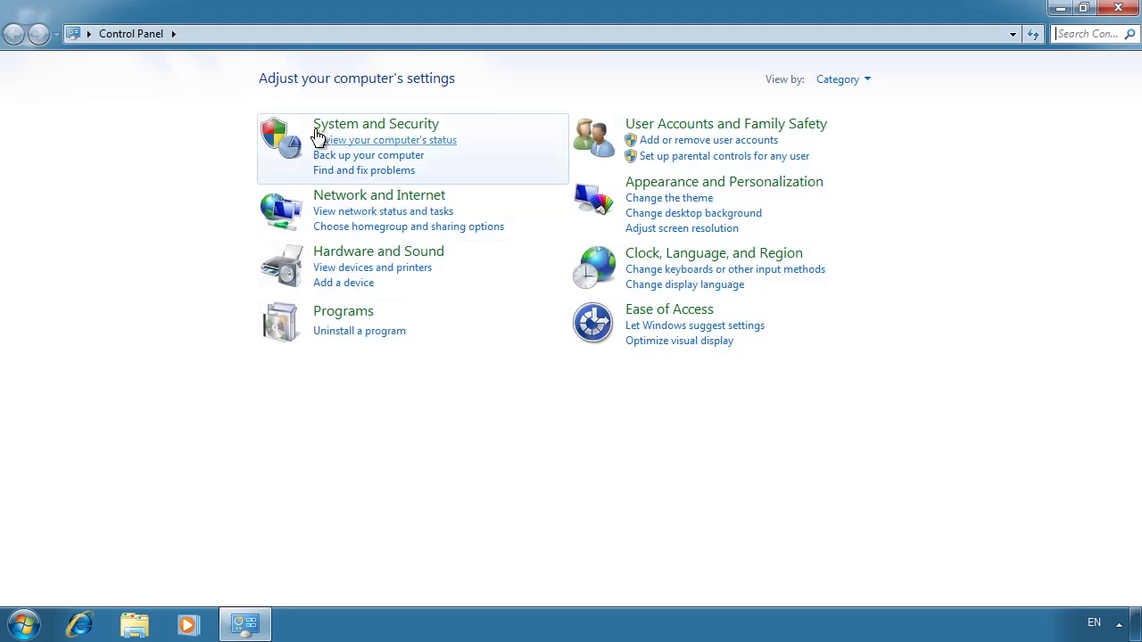
pyautogui.click(437, 128)
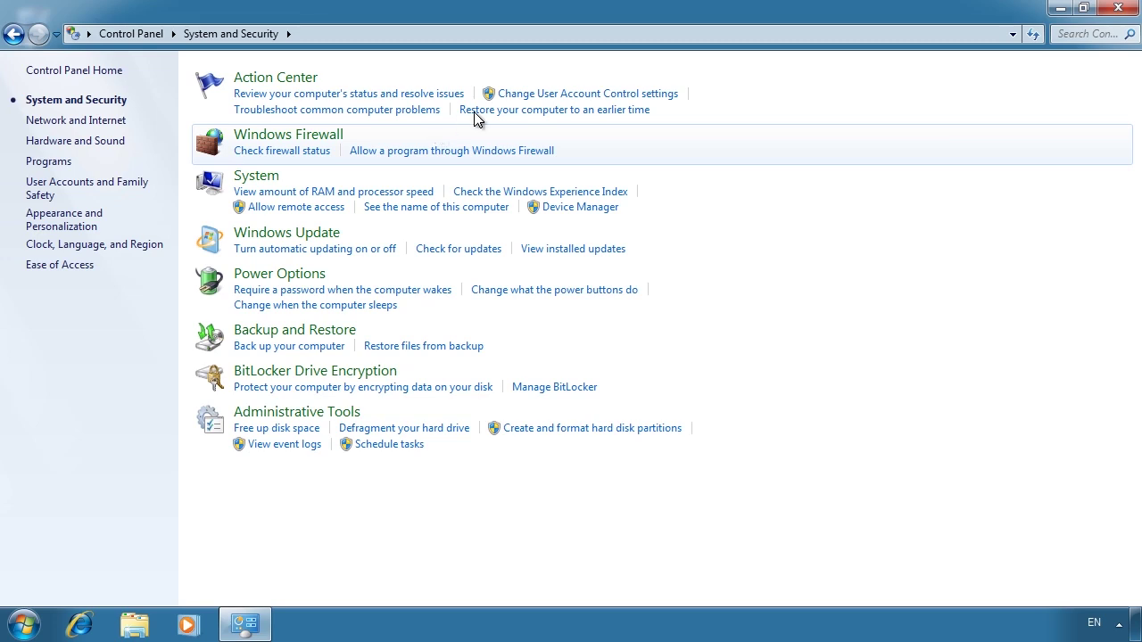
pyautogui.click(675, 101)
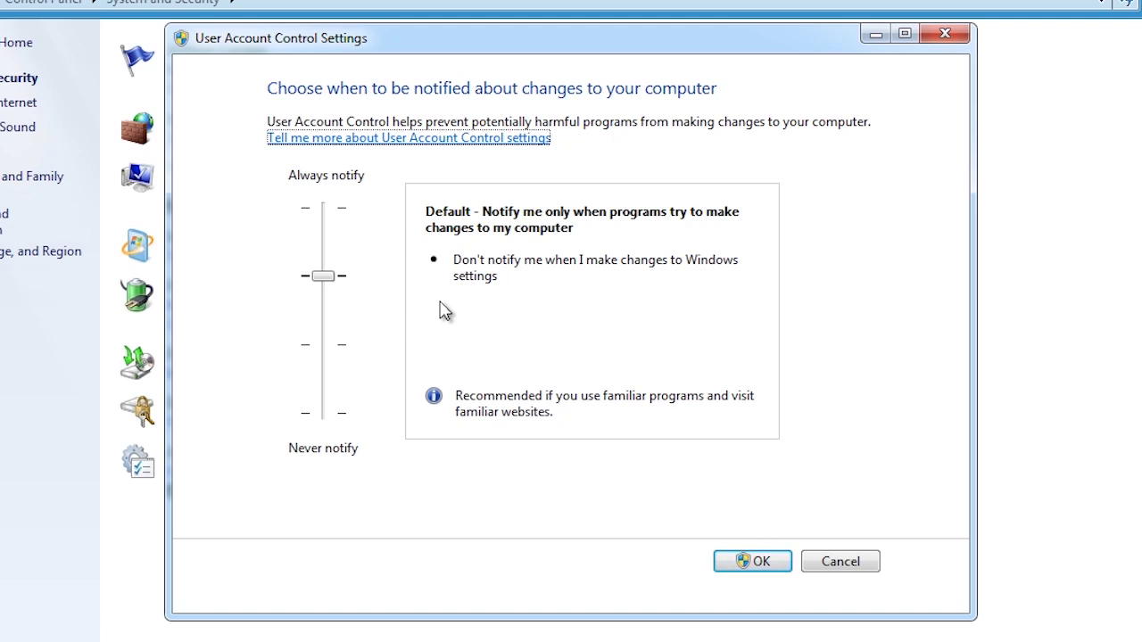
# Move the notification slider to Always notify and apply it
pyautogui.moveTo(322, 277); pyautogui.dragTo(328, 433)
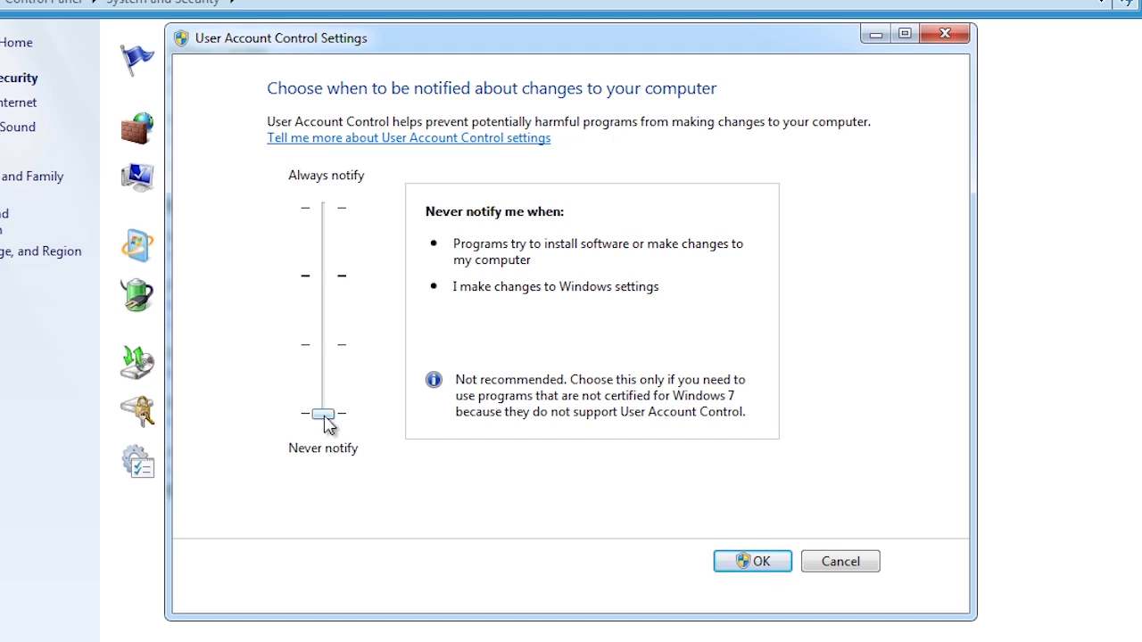
pyautogui.moveTo(321, 415); pyautogui.dragTo(351, 195)
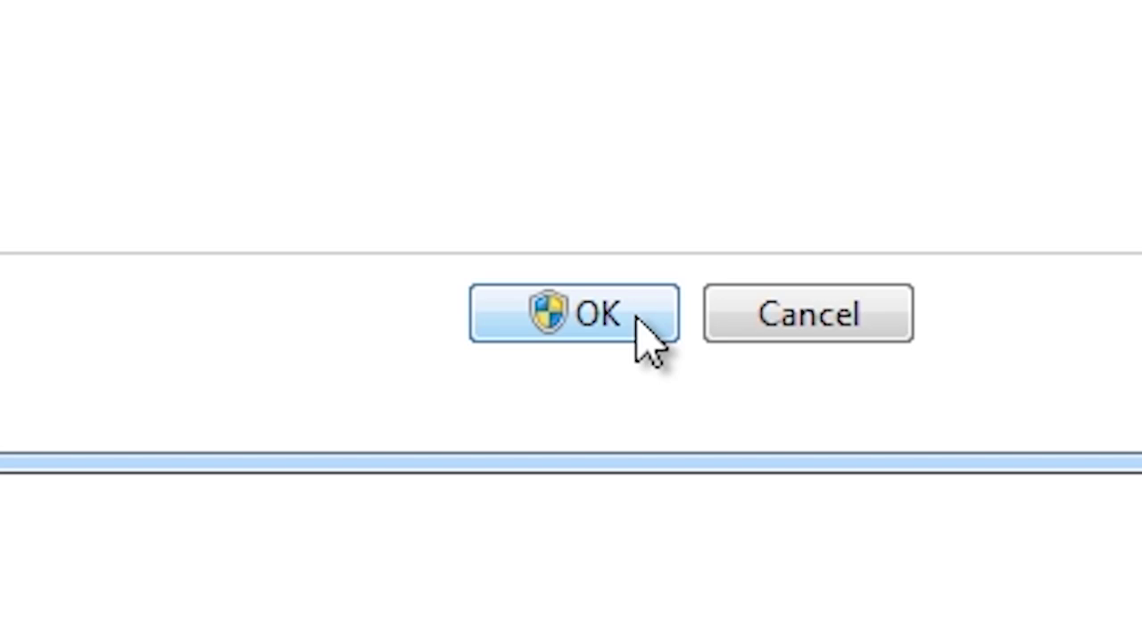
pyautogui.click(637, 317)
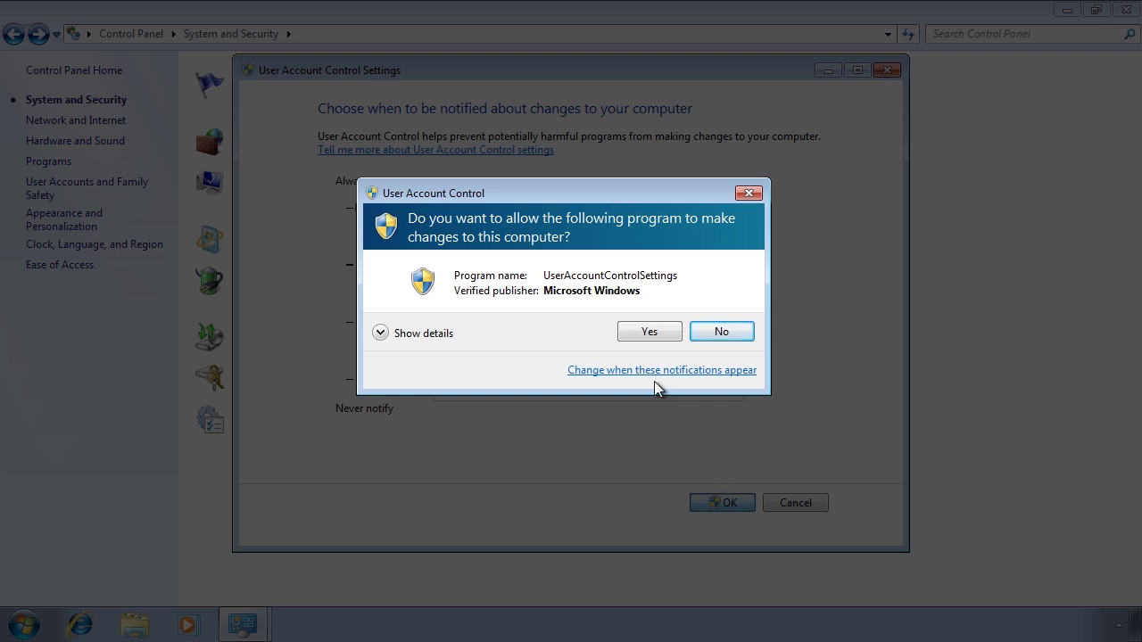
# Approve the consent prompt so the Always notify UAC level is saved
pyautogui.click(638, 337)
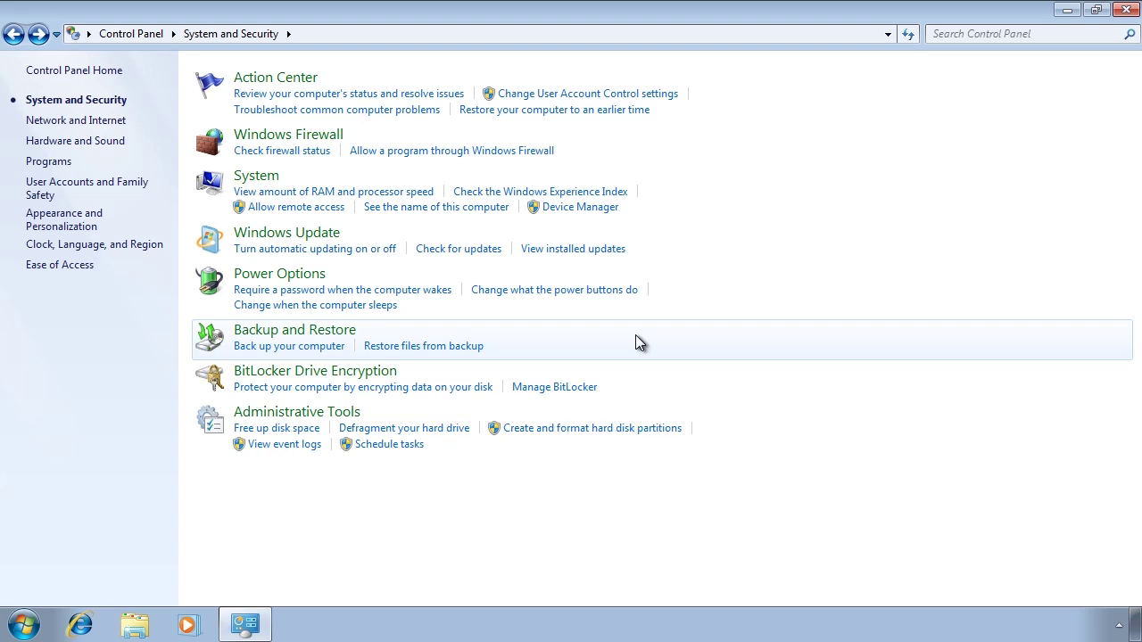
# Close Control Panel and run wordview_en-us from the Word Viewer folder on software (Z:)
pyautogui.click(1126, 9)
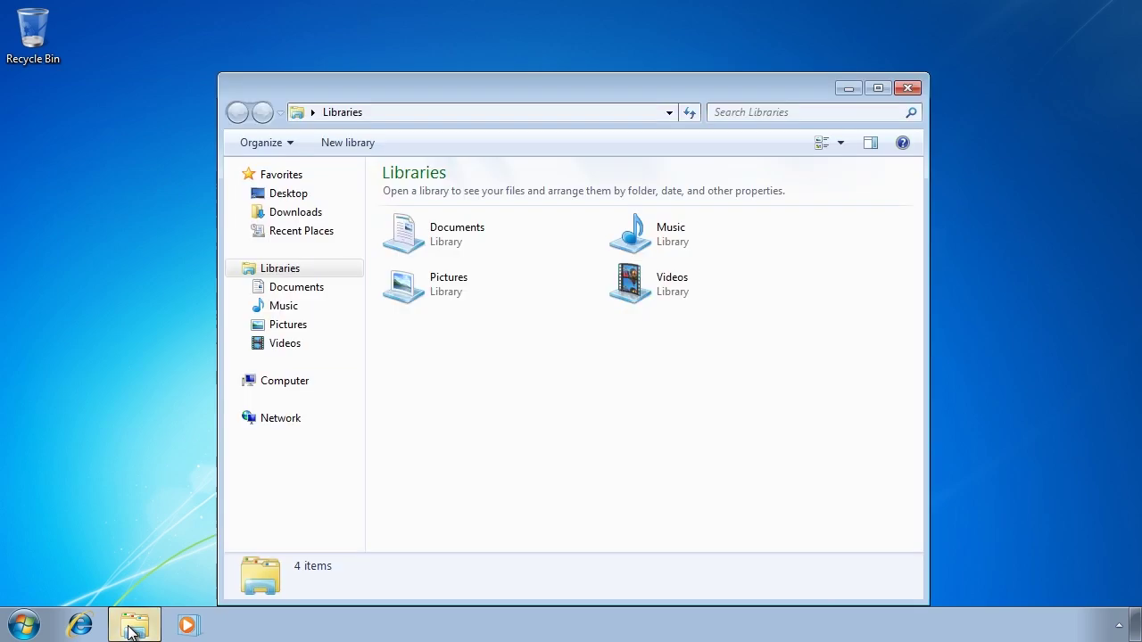
pyautogui.click(284, 384)
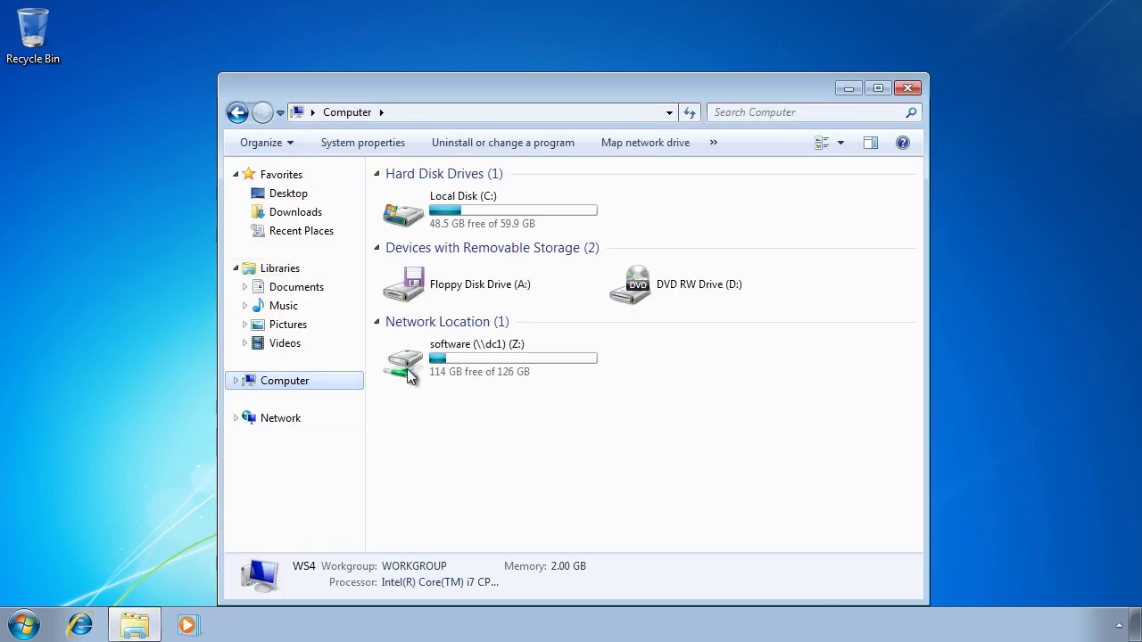
pyautogui.doubleClick(435, 365)
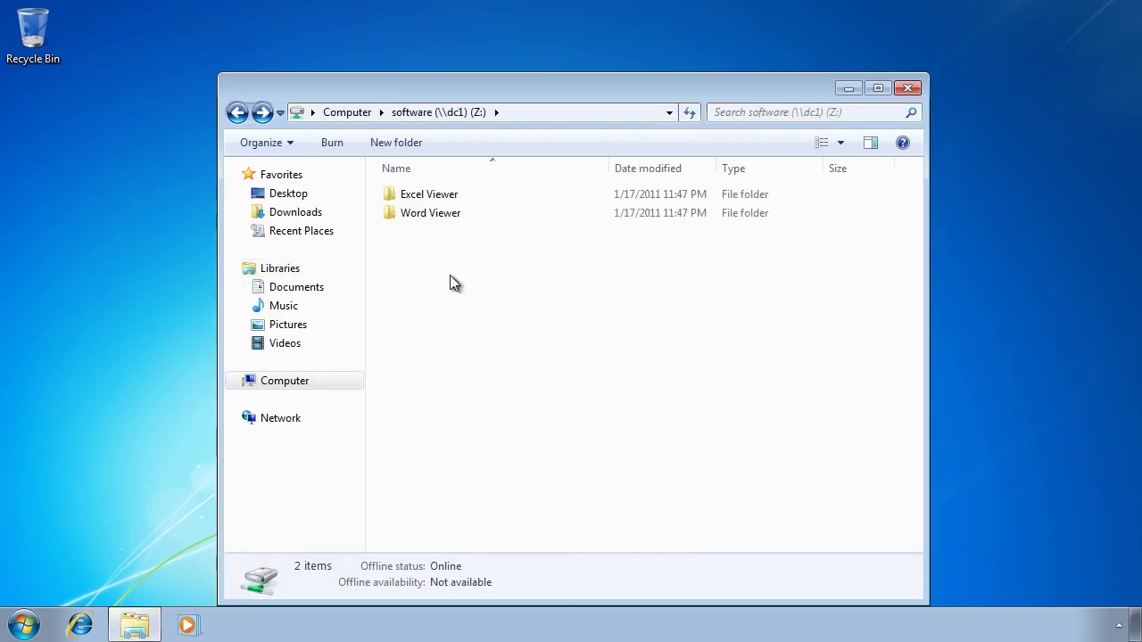
pyautogui.doubleClick(424, 216)
pyautogui.click(407, 196)
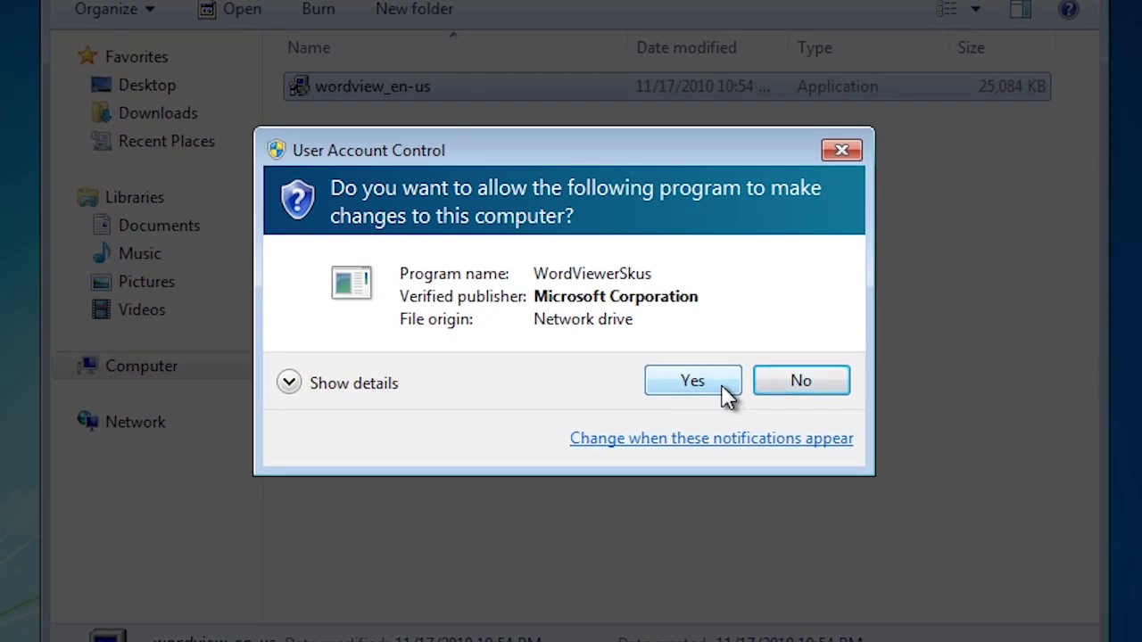
# Approve the installer and sign in to the network share with the administrator username and password
pyautogui.click(728, 396)
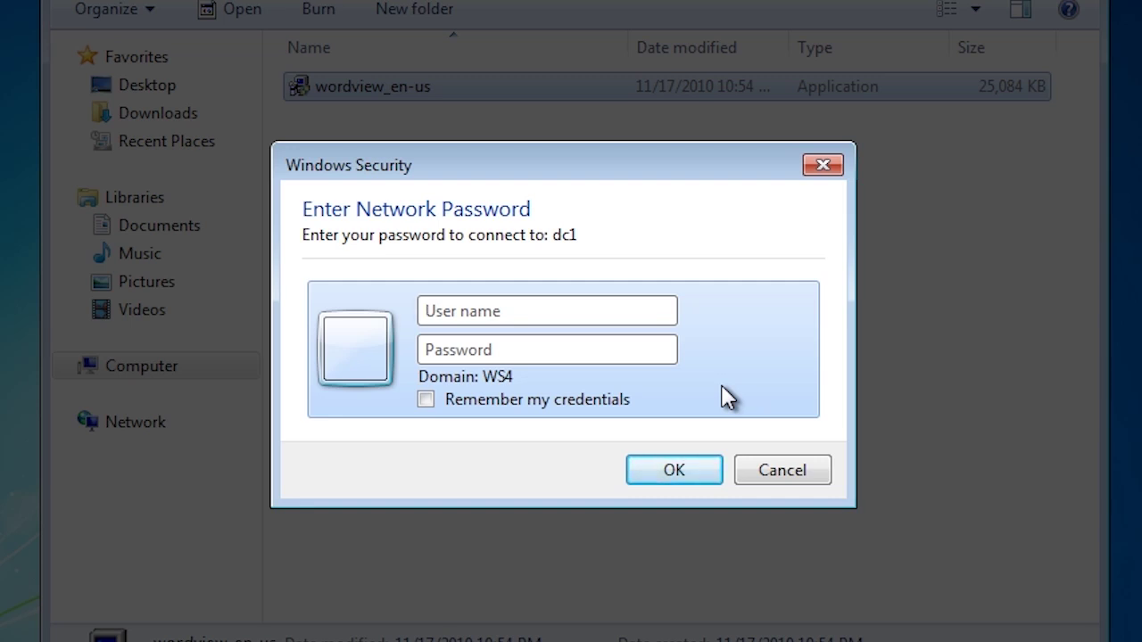
pyautogui.write('administrator')
pyautogui.press('Tab')
pyautogui.write('•••••••••')
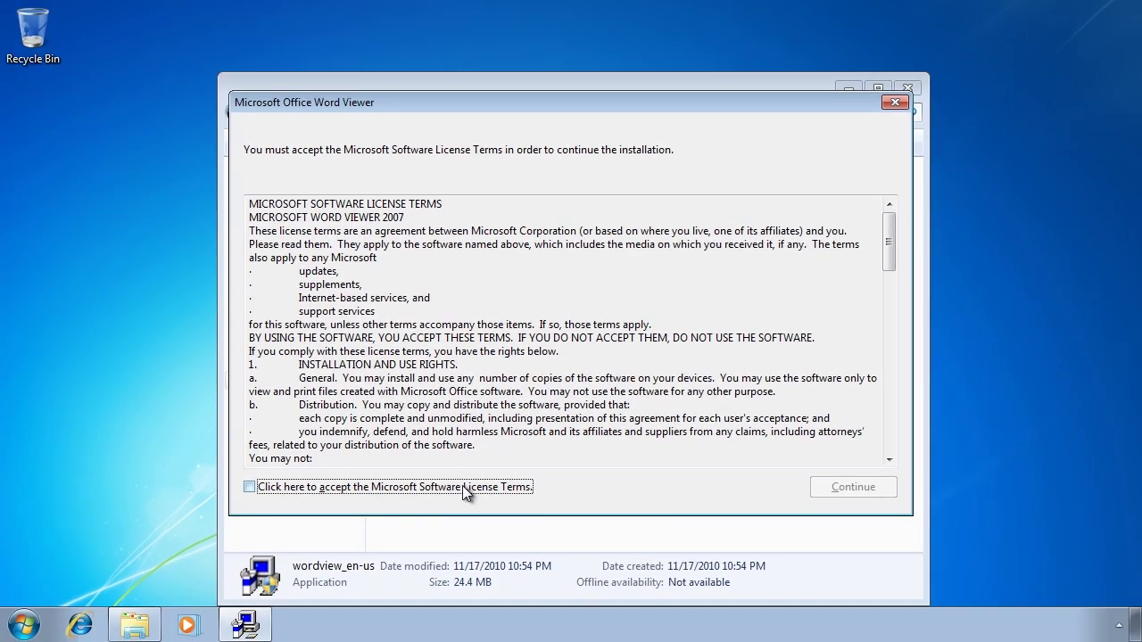
# Accept both licence agreements, install Word Viewer 2003, and close Explorer
pyautogui.click(463, 485)
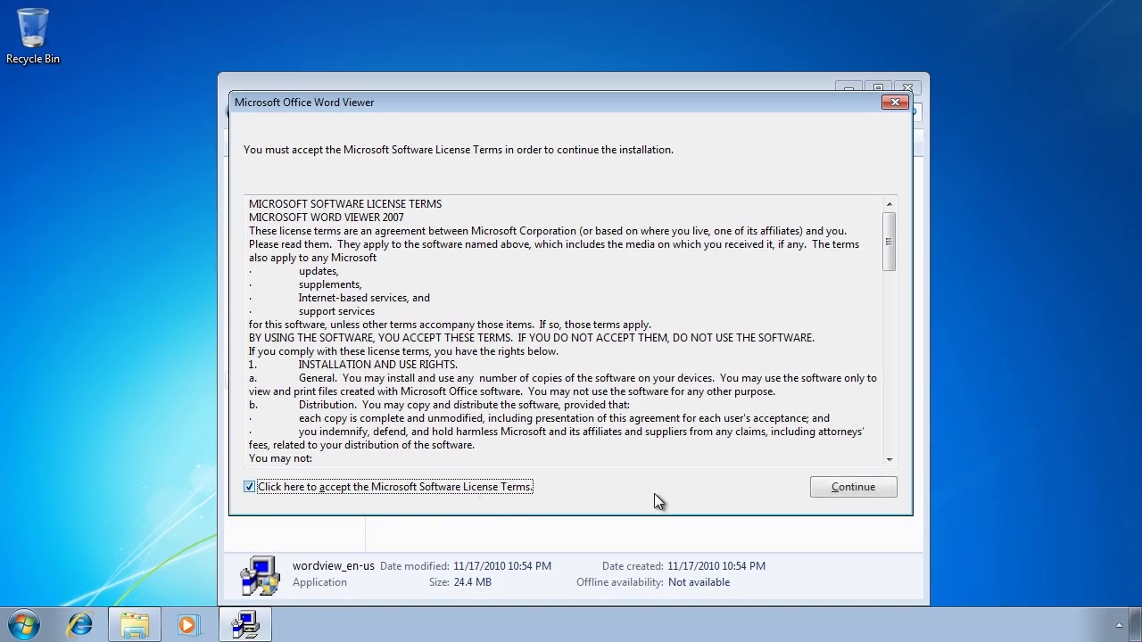
pyautogui.click(893, 491)
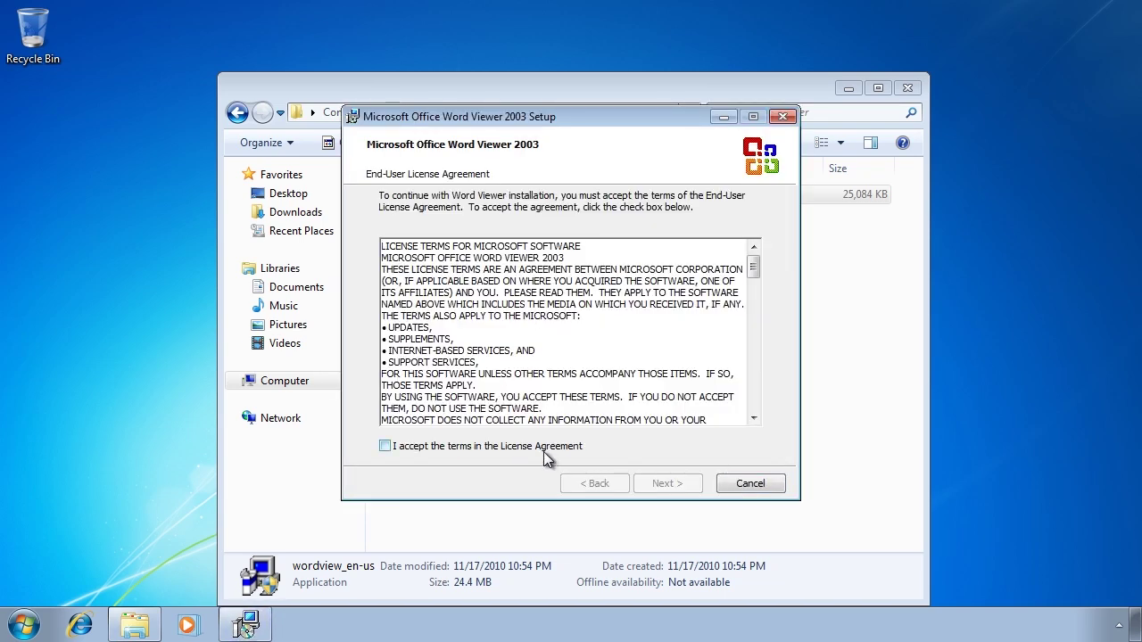
pyautogui.click(544, 451)
pyautogui.click(651, 483)
pyautogui.click(652, 483)
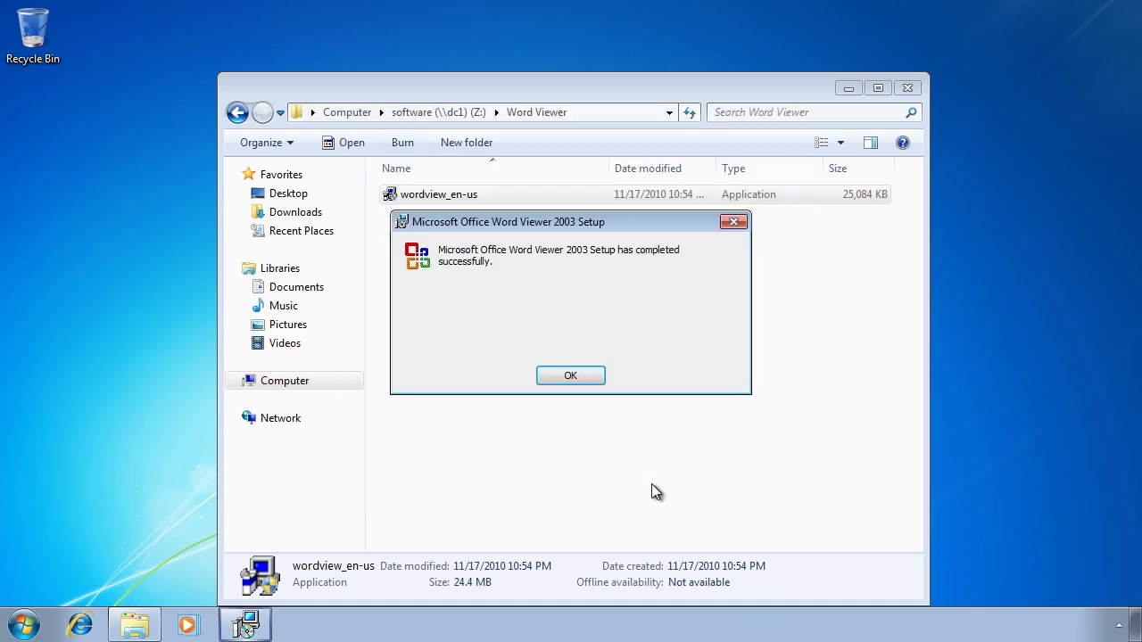
pyautogui.click(574, 375)
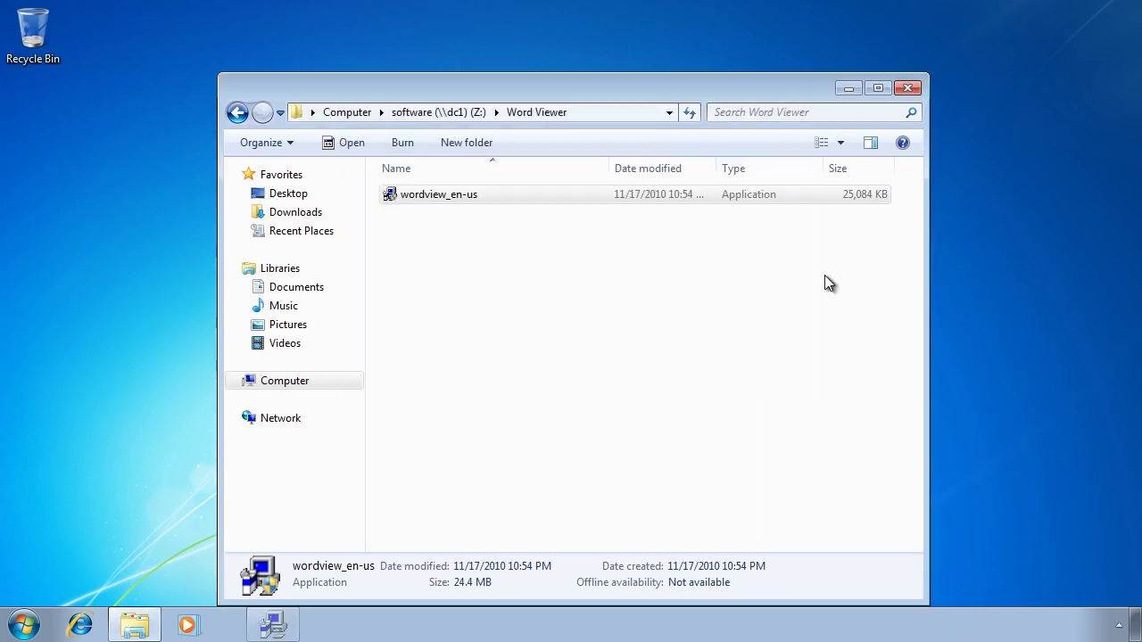
pyautogui.click(909, 89)
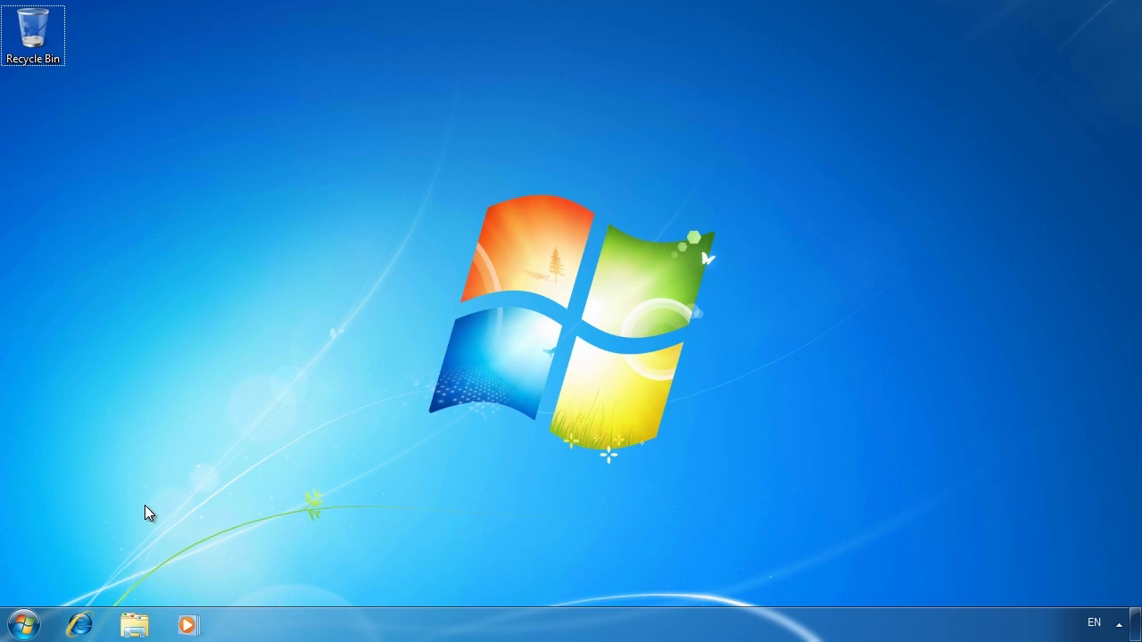
# Launch Local Security Policy from Control Panel's Administrative Tools
pyautogui.click(24, 624)
pyautogui.click(348, 410)
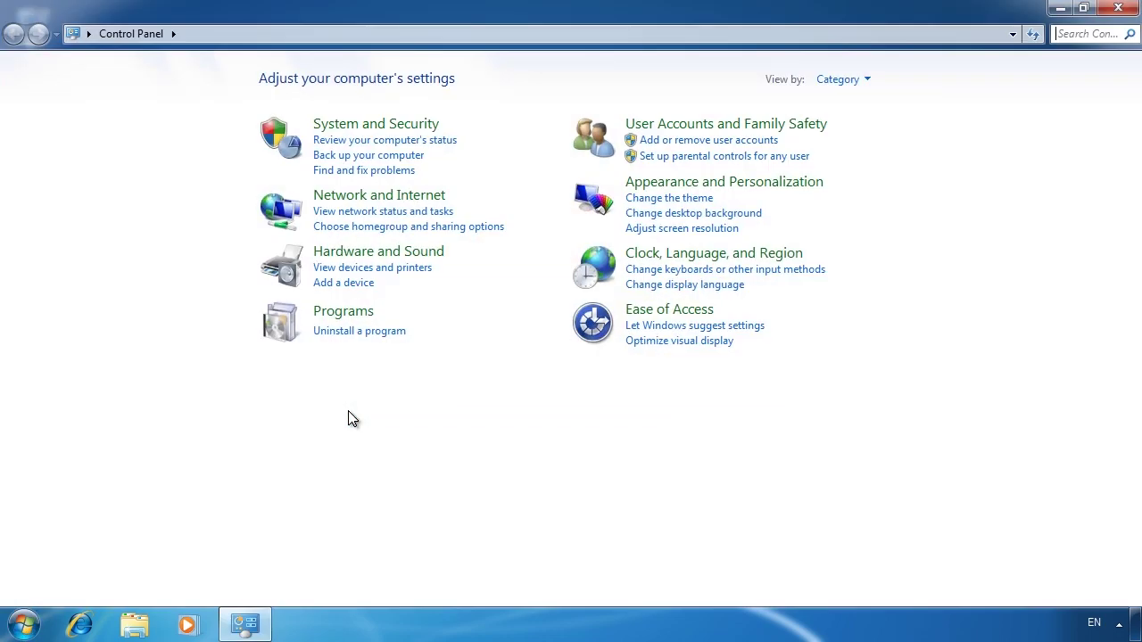
pyautogui.click(409, 129)
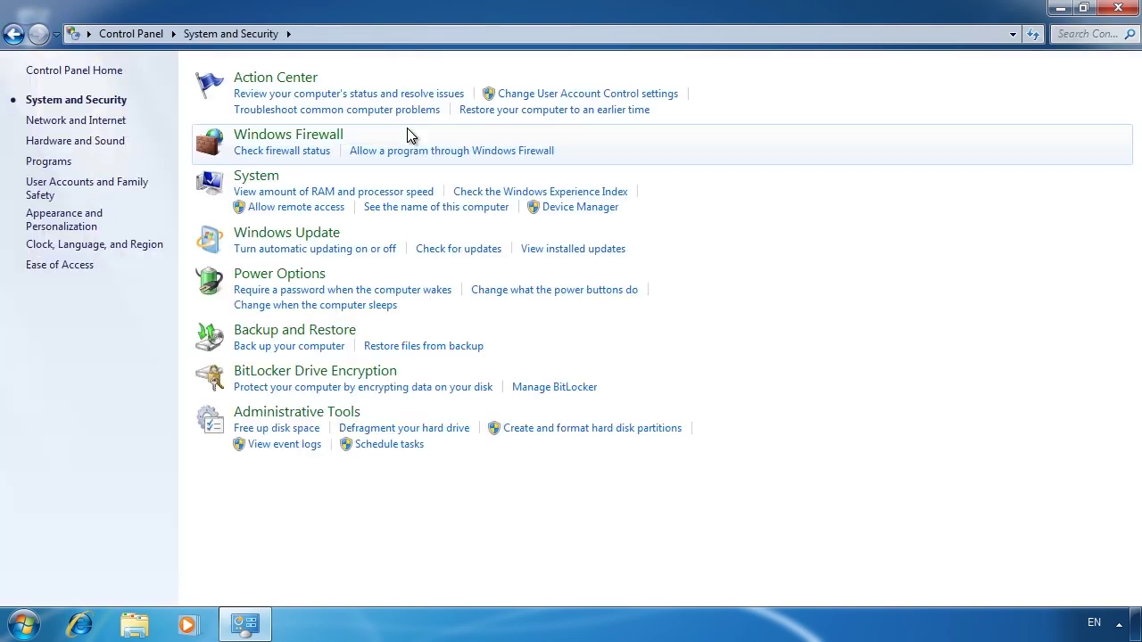
pyautogui.click(355, 413)
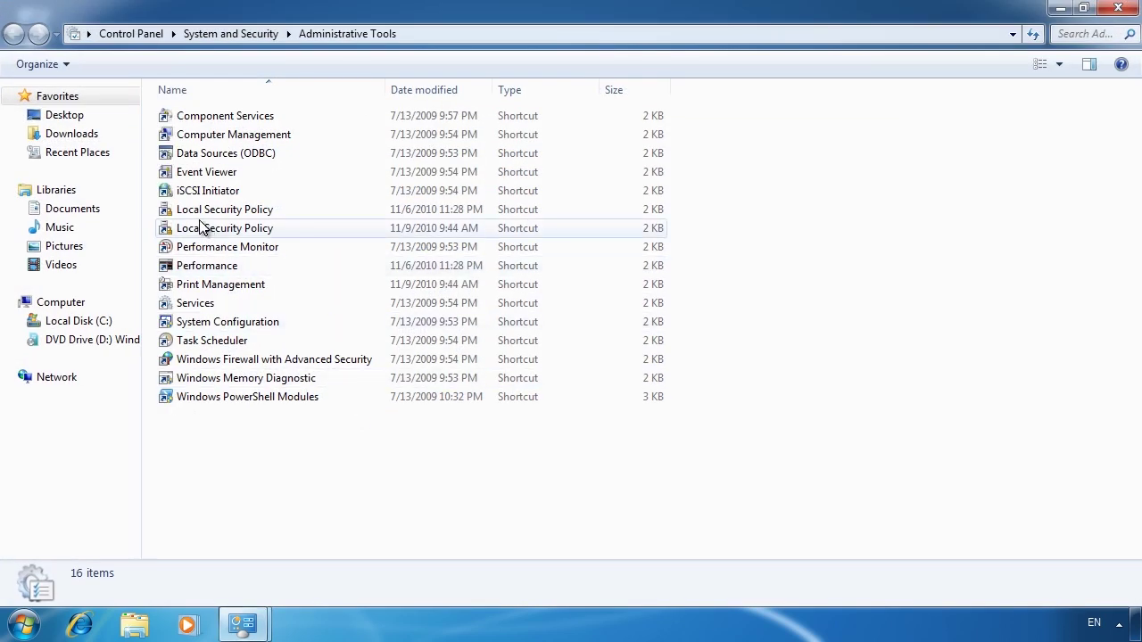
pyautogui.click(181, 212)
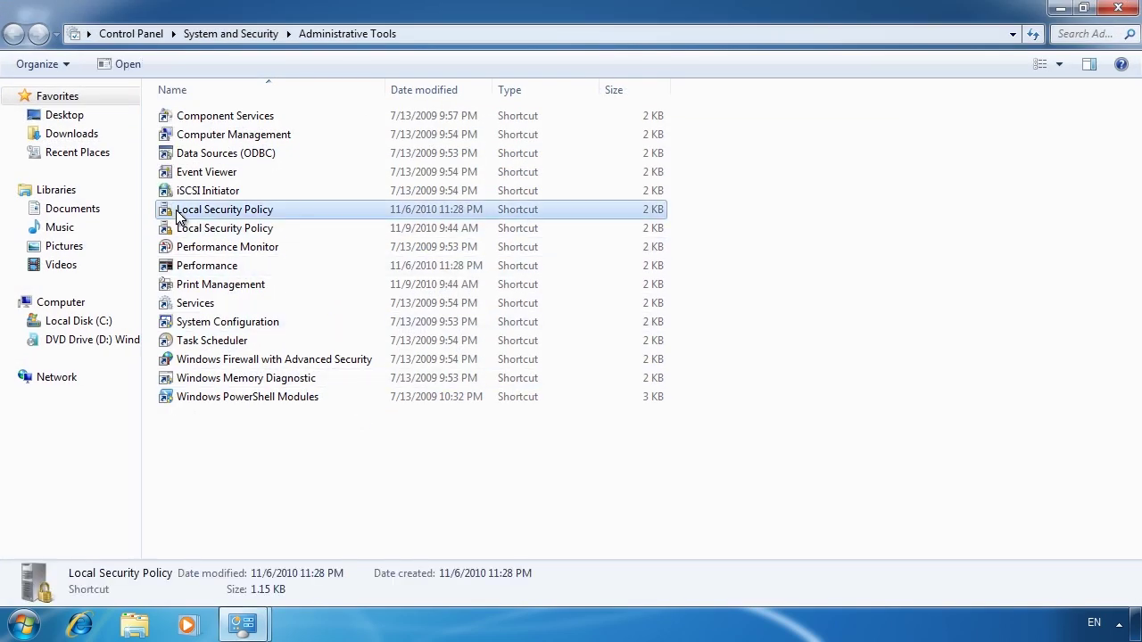
pyautogui.doubleClick(284, 213)
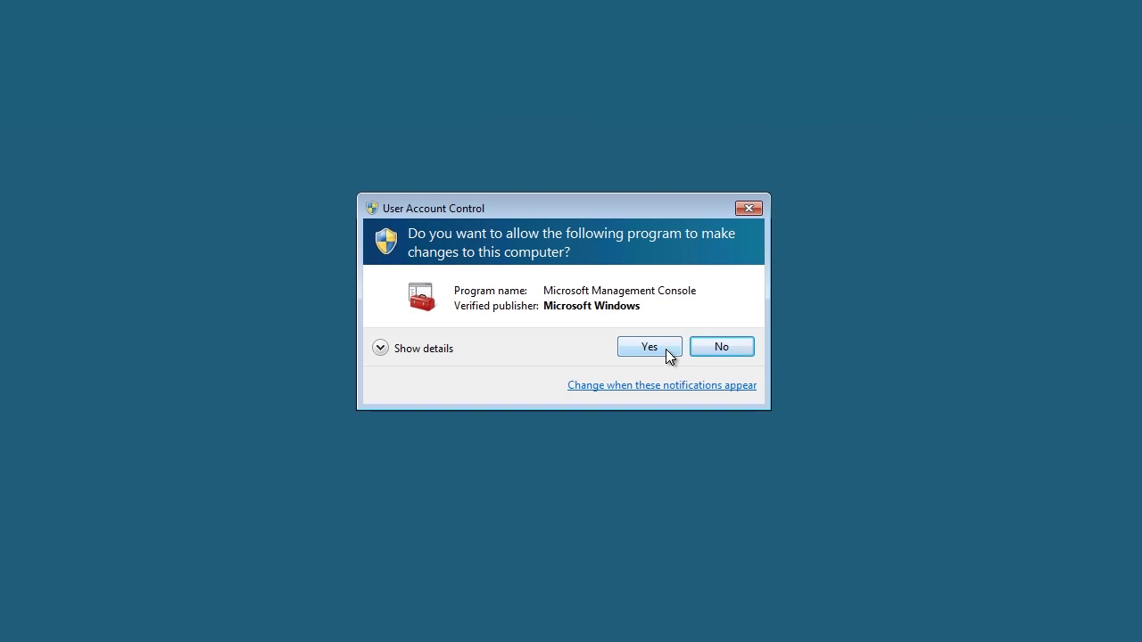
# Allow the console, then browse Local Policies > Security Options down to the User Account Control policies
pyautogui.click(665, 349)
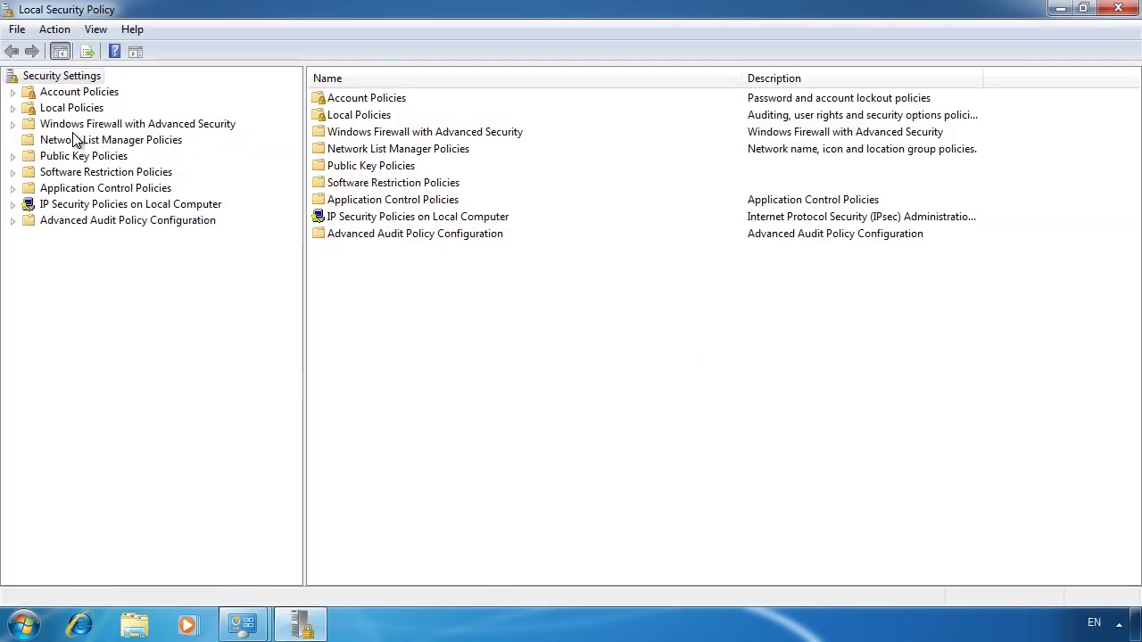
pyautogui.click(14, 108)
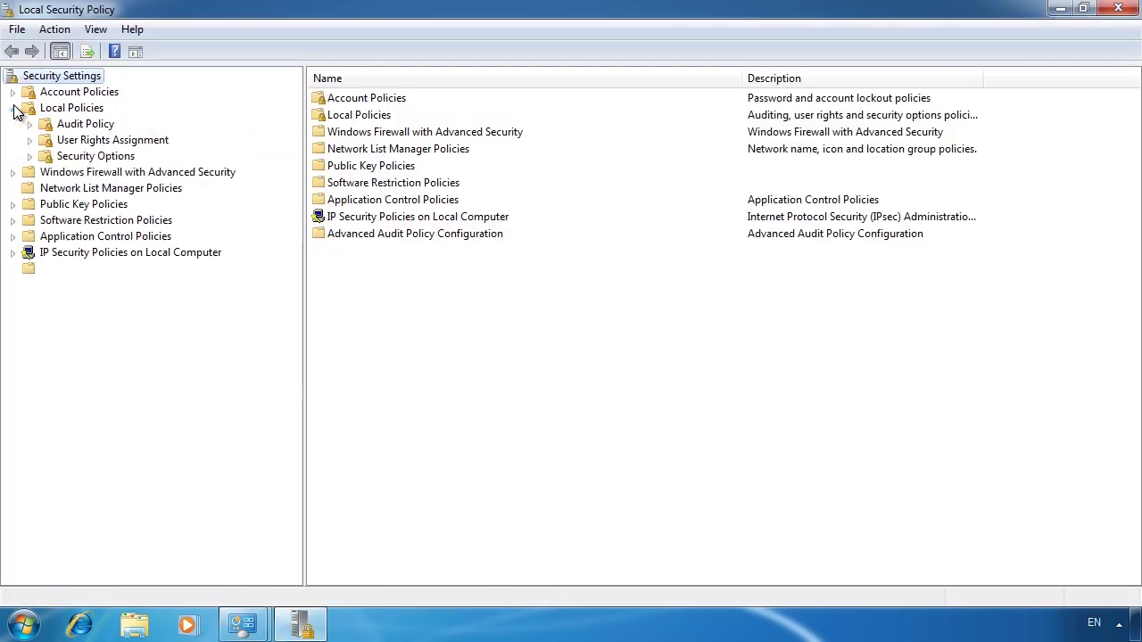
pyautogui.click(44, 157)
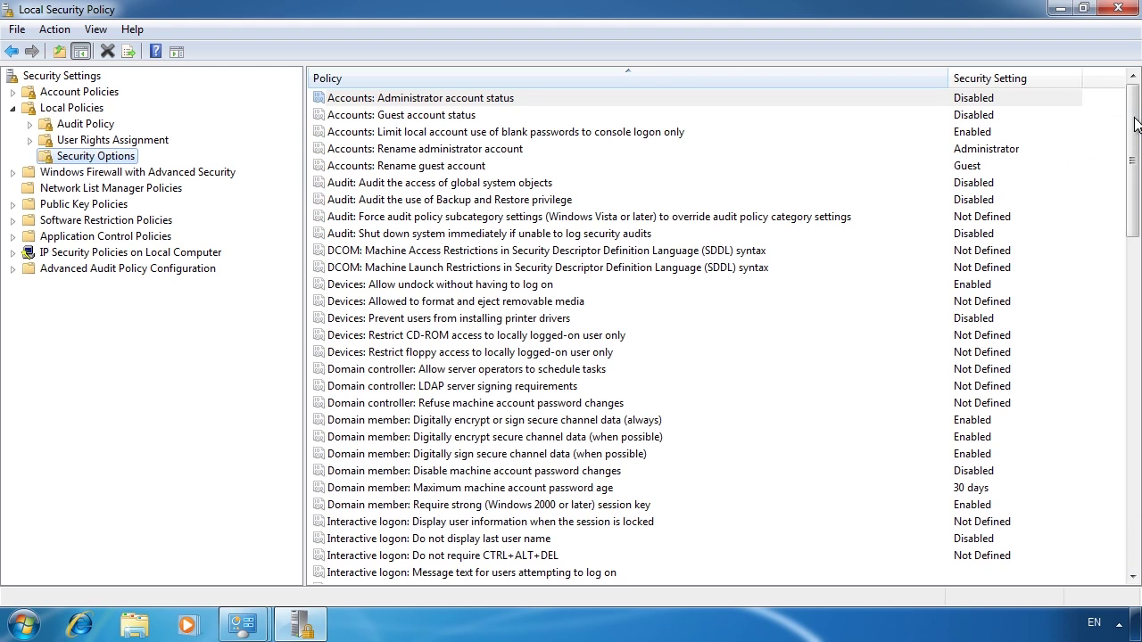
pyautogui.scroll(-5, 1133, 268)
pyautogui.scroll(-15, 1134, 277)
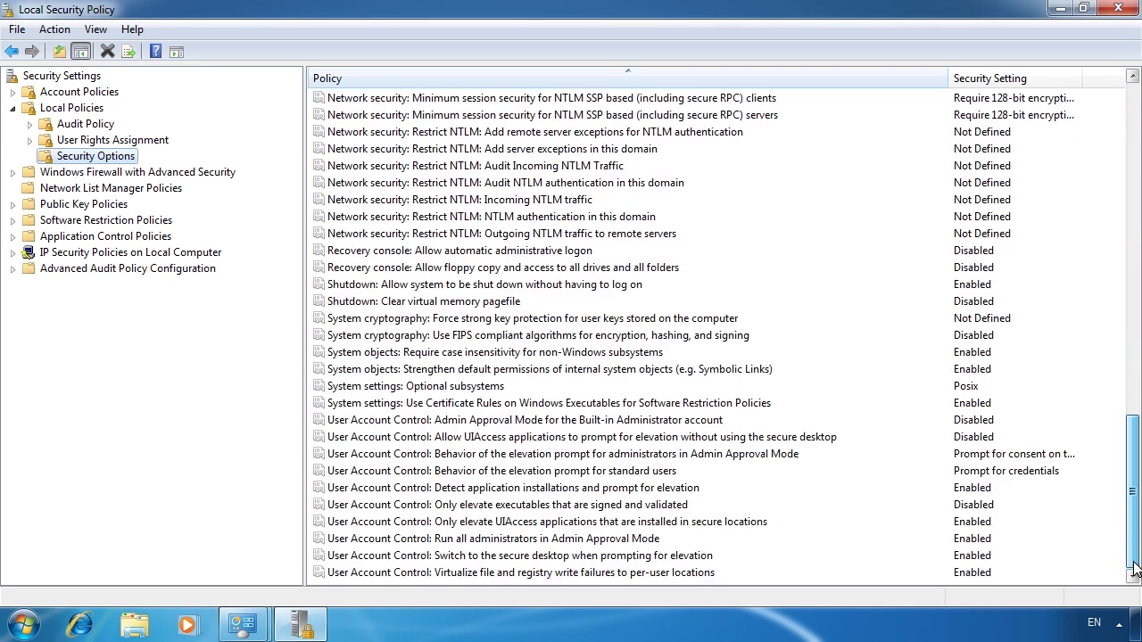
pyautogui.click(408, 421)
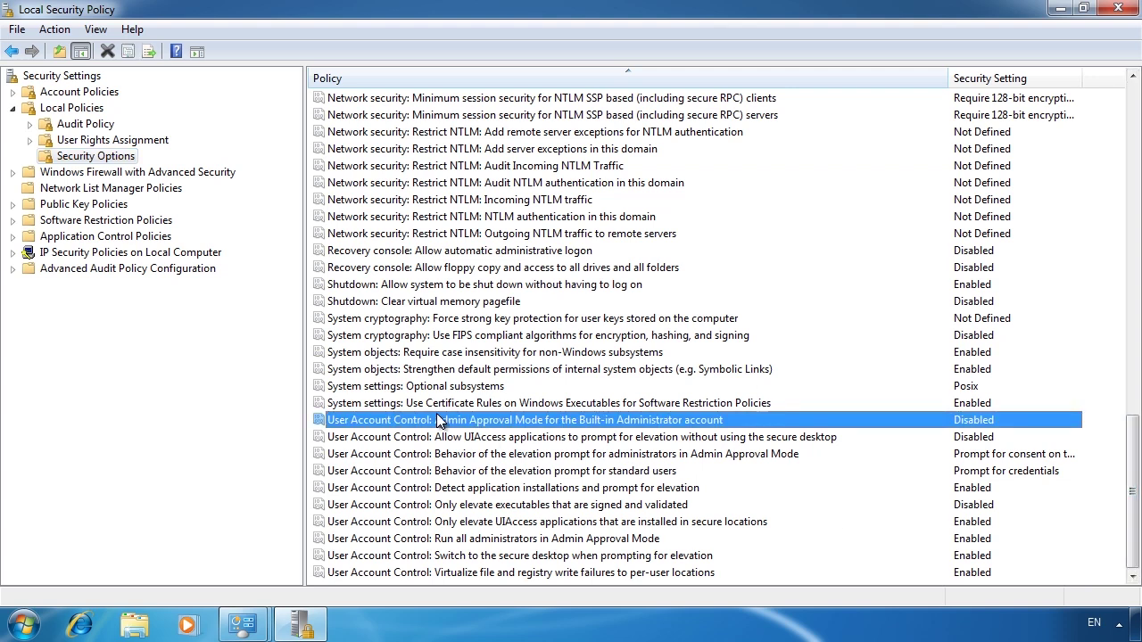
pyautogui.doubleClick(784, 423)
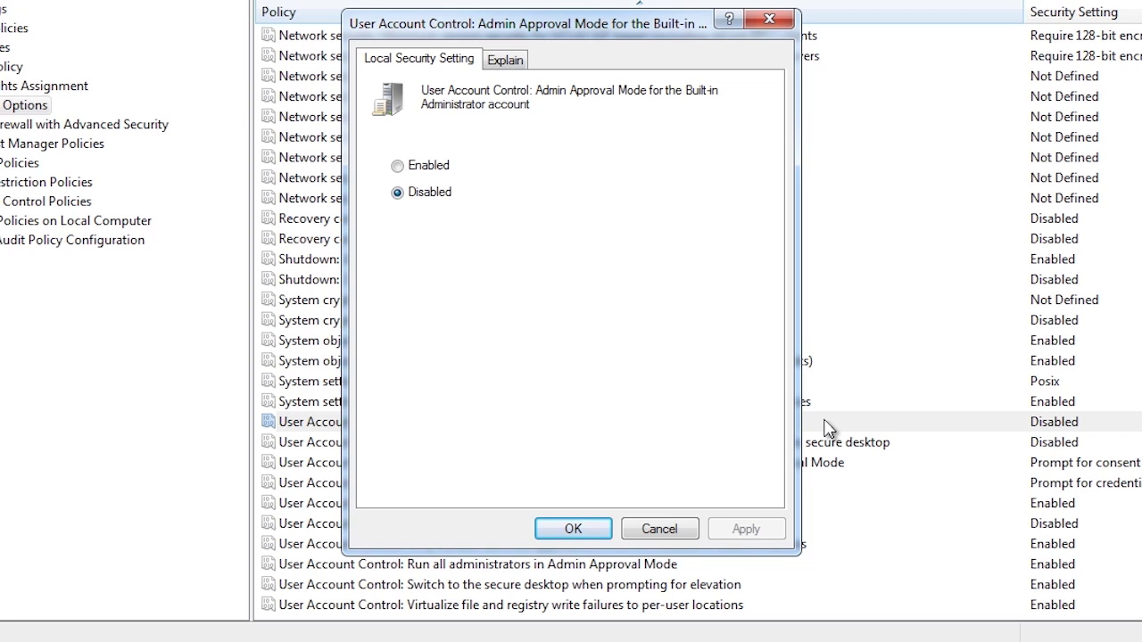
pyautogui.click(515, 63)
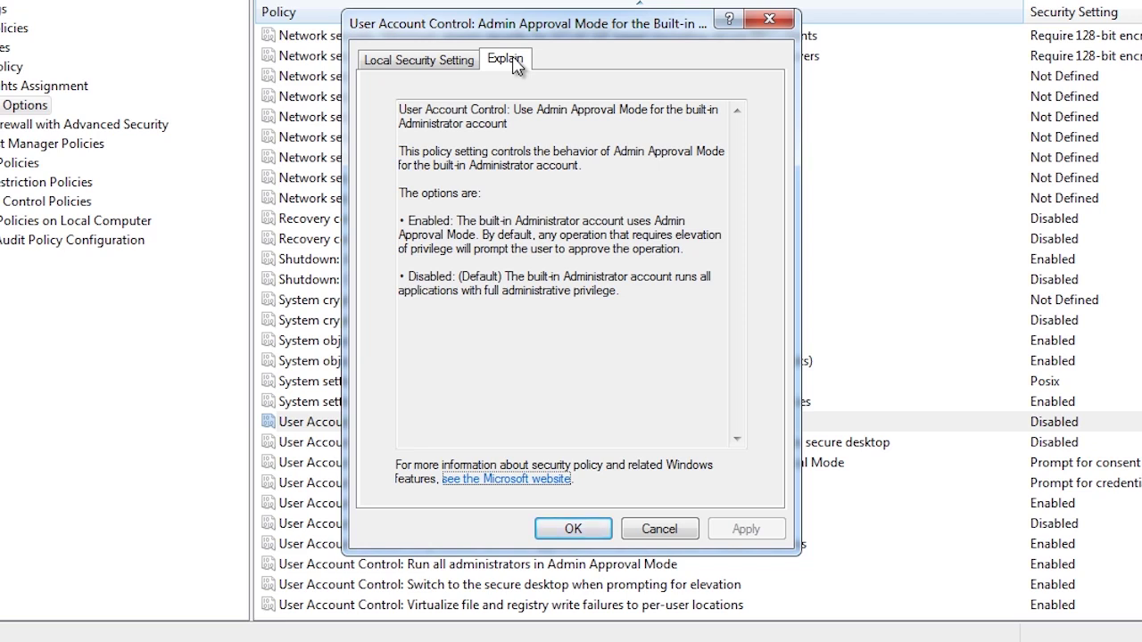
pyautogui.click(661, 529)
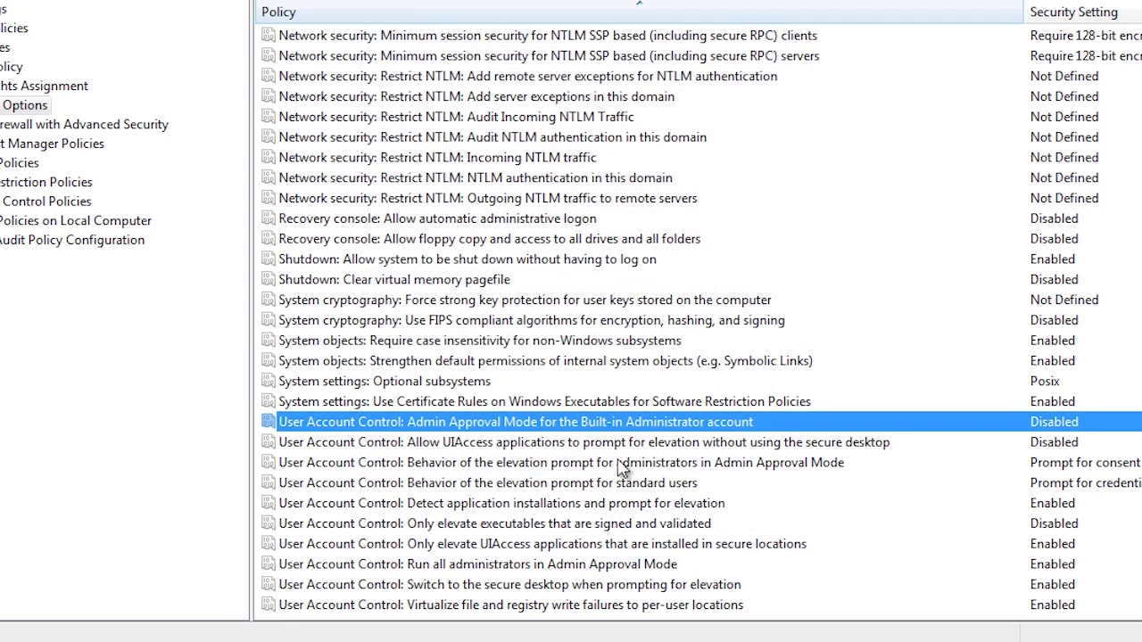
pyautogui.click(605, 450)
pyautogui.doubleClick(605, 449)
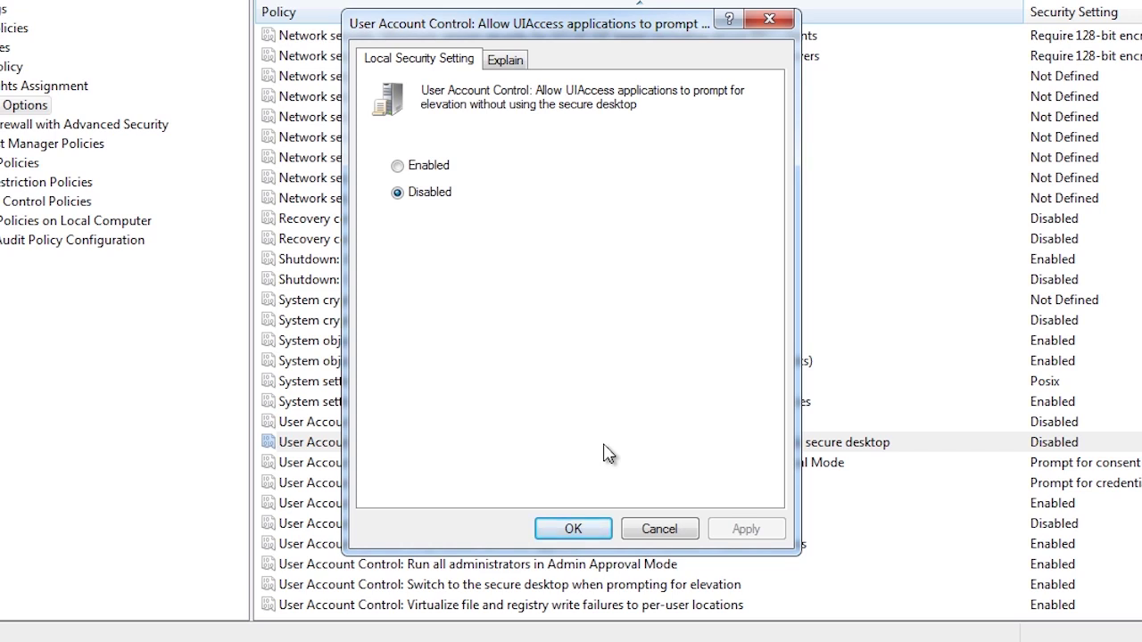
pyautogui.click(659, 529)
pyautogui.press('Down')
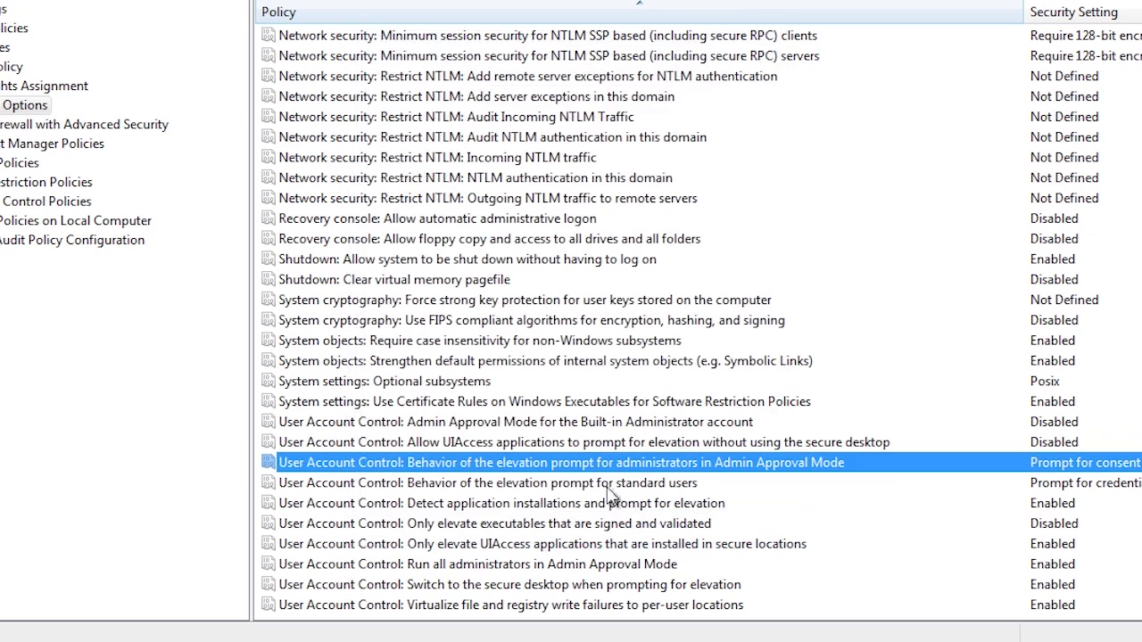
# Review the standard users elevation prompt policy (Prompt for credentials) and close it unchanged
pyautogui.click(601, 484)
pyautogui.doubleClick(599, 486)
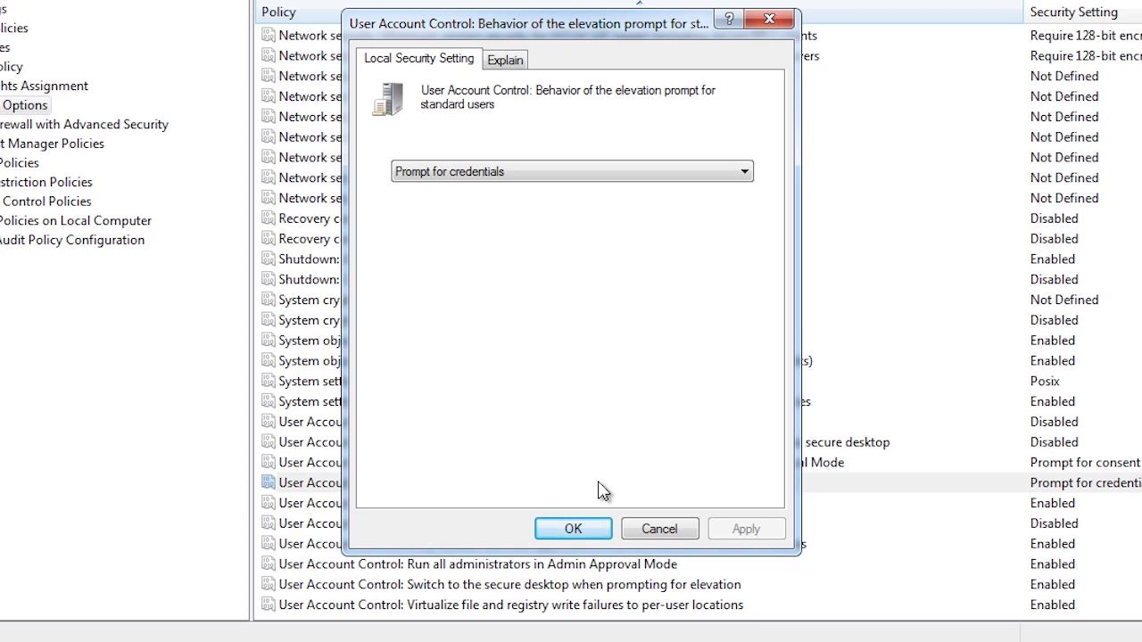
pyautogui.click(654, 529)
pyautogui.click(614, 505)
pyautogui.doubleClick(614, 505)
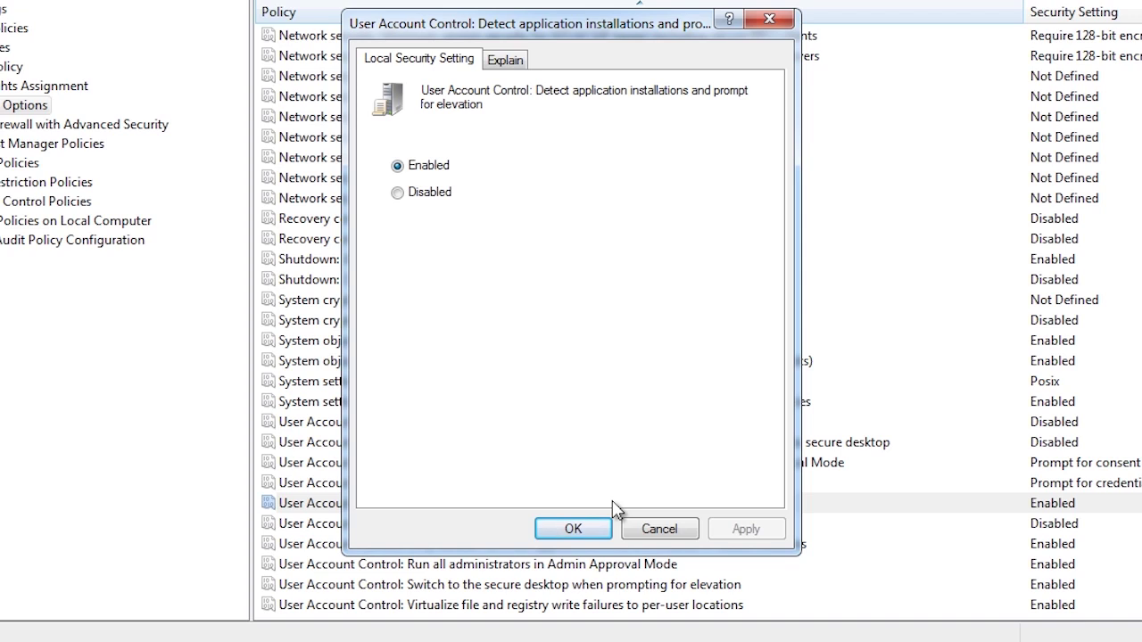
pyautogui.click(635, 526)
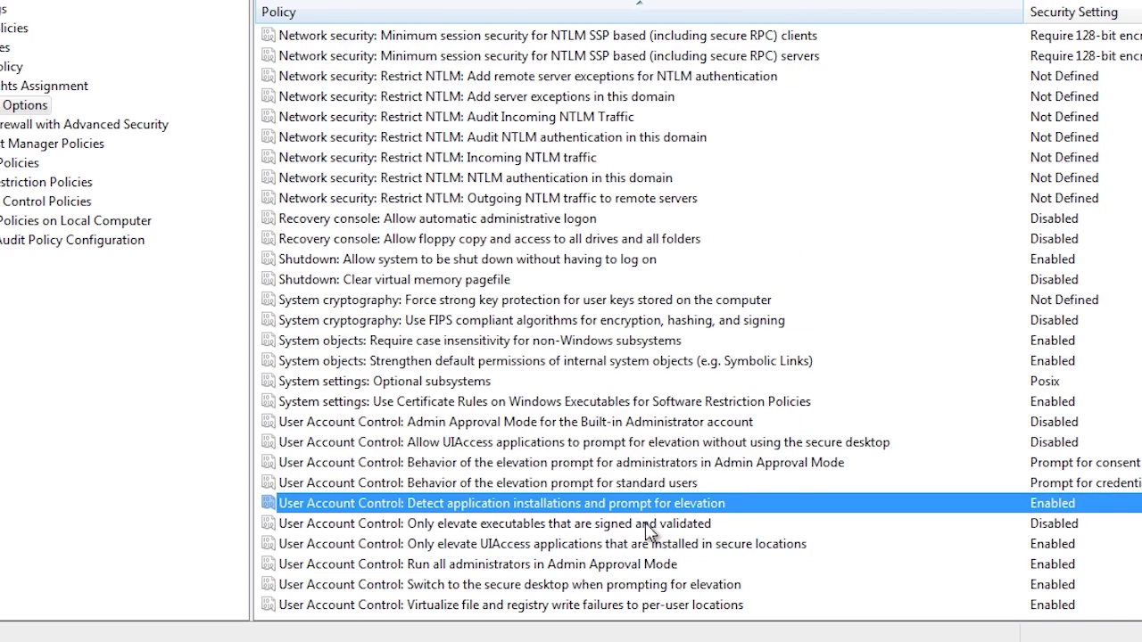
# Open the 'Only elevate executables that are signed and validated' policy, currently Disabled
pyautogui.doubleClick(646, 525)
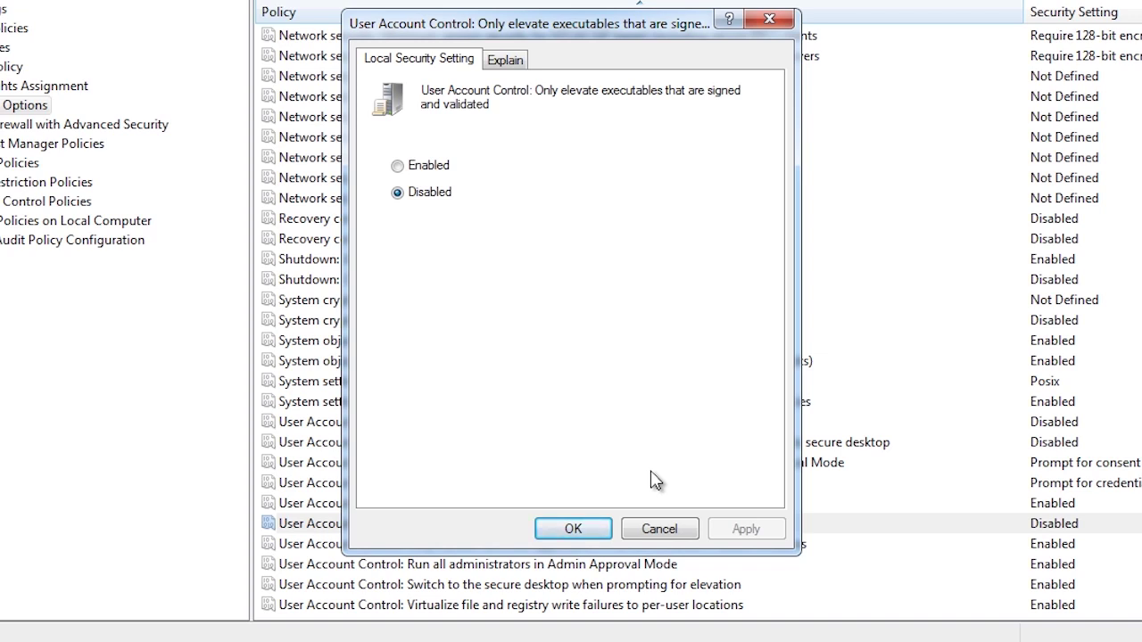
# Review the secure-locations UIAccess policy (Enabled), then select the secure desktop prompting policy
pyautogui.click(659, 529)
pyautogui.doubleClick(656, 540)
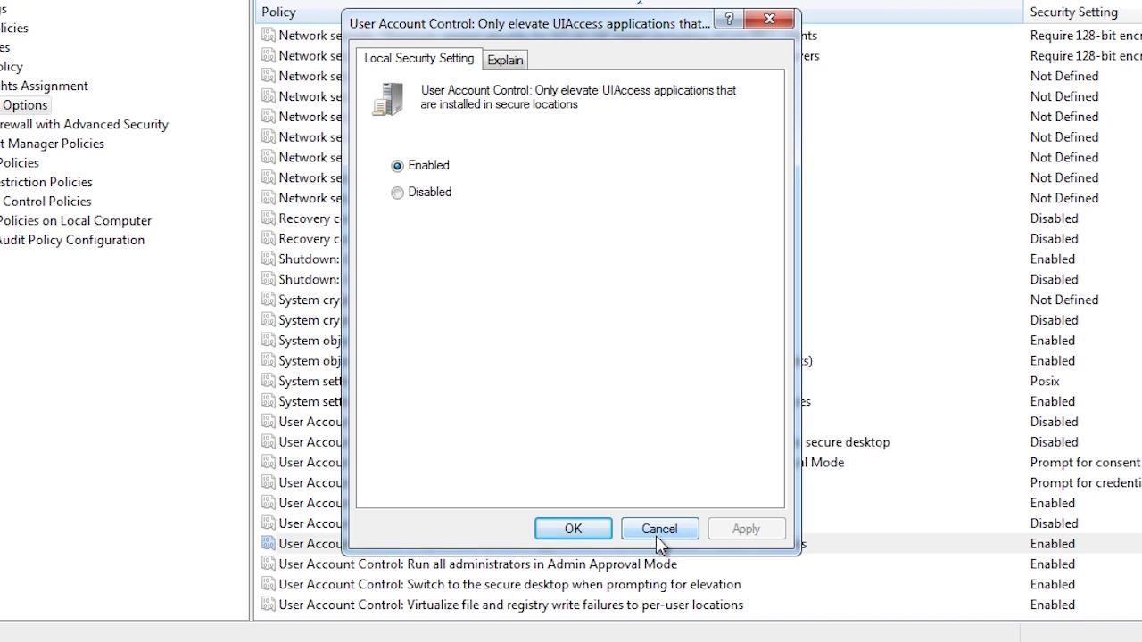
pyautogui.click(659, 529)
pyautogui.click(660, 563)
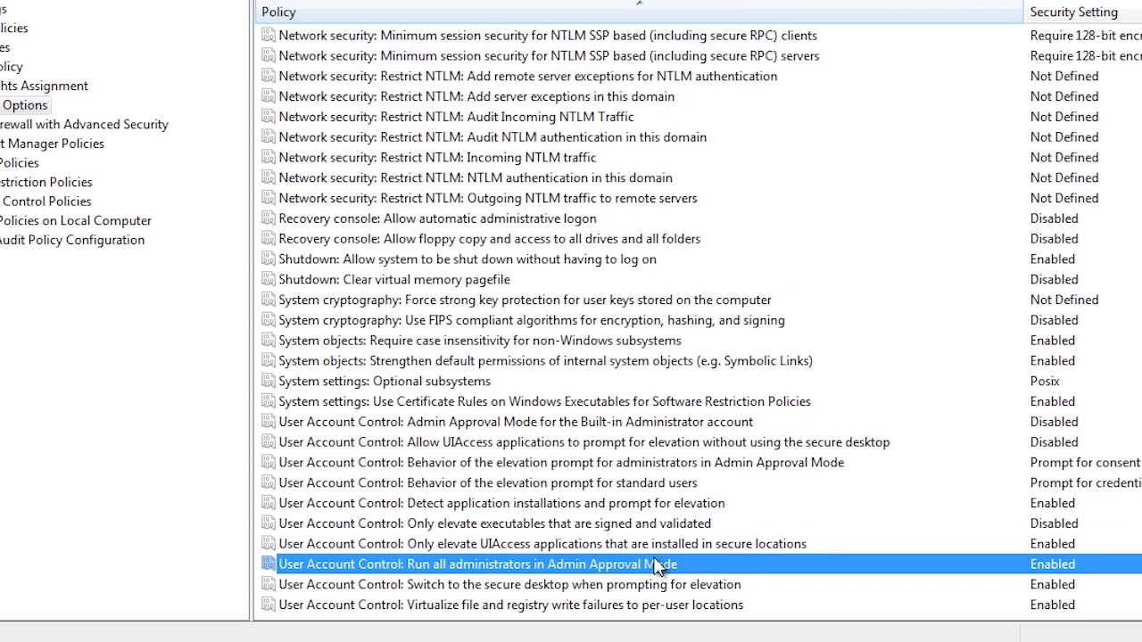
pyautogui.doubleClick(644, 586)
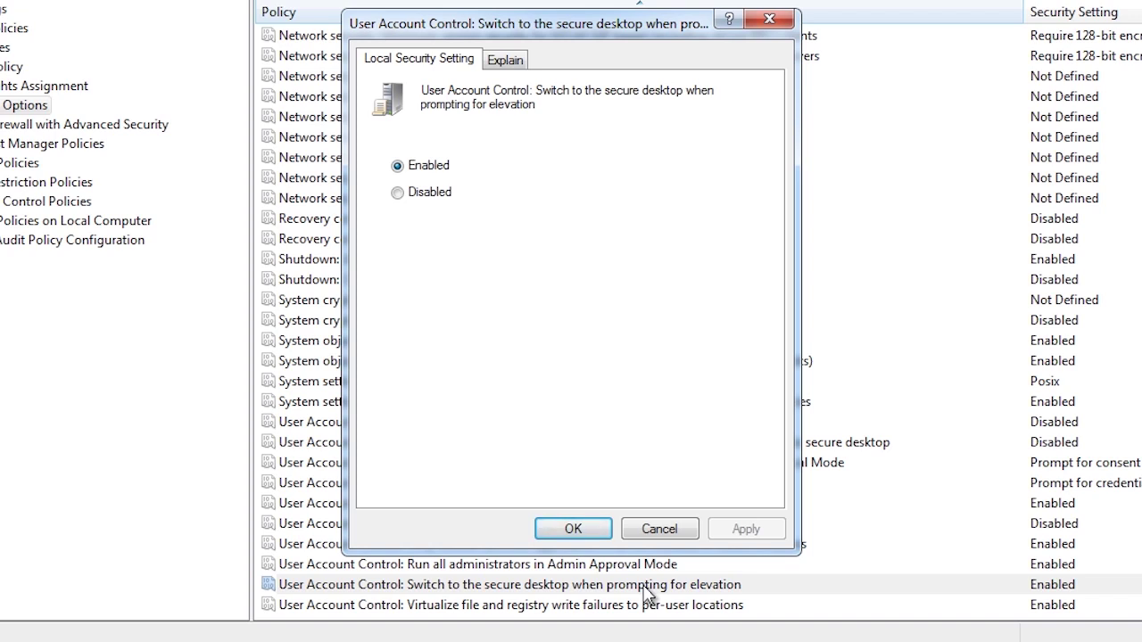
pyautogui.click(656, 530)
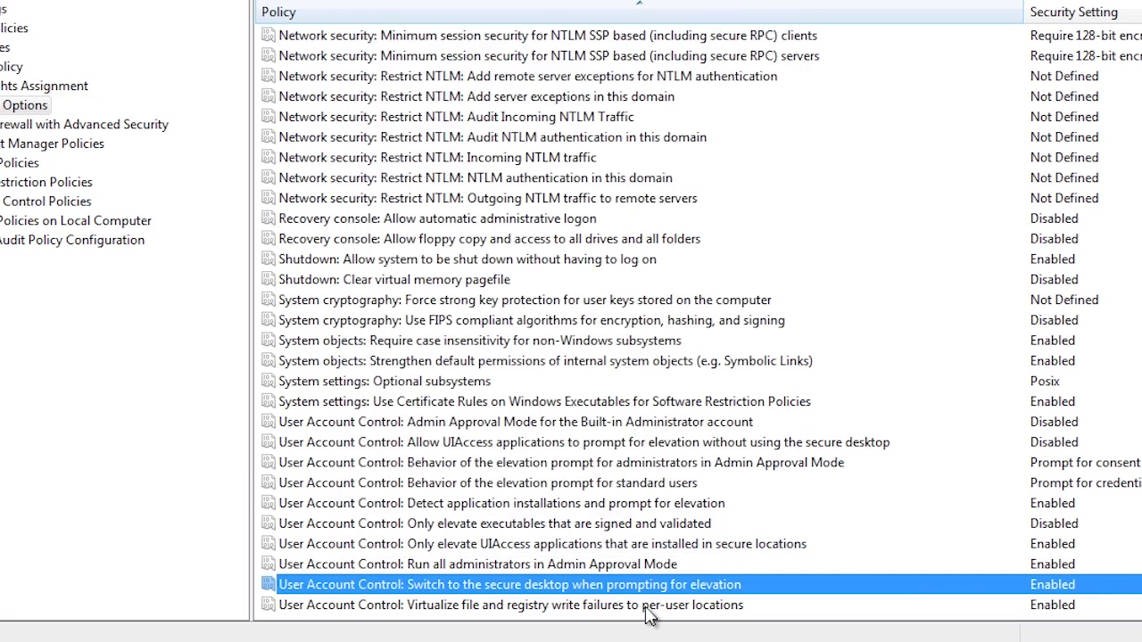
# Open the 'Virtualize file and registry write failures to per-user locations' policy, showing Enabled
pyautogui.doubleClick(647, 609)
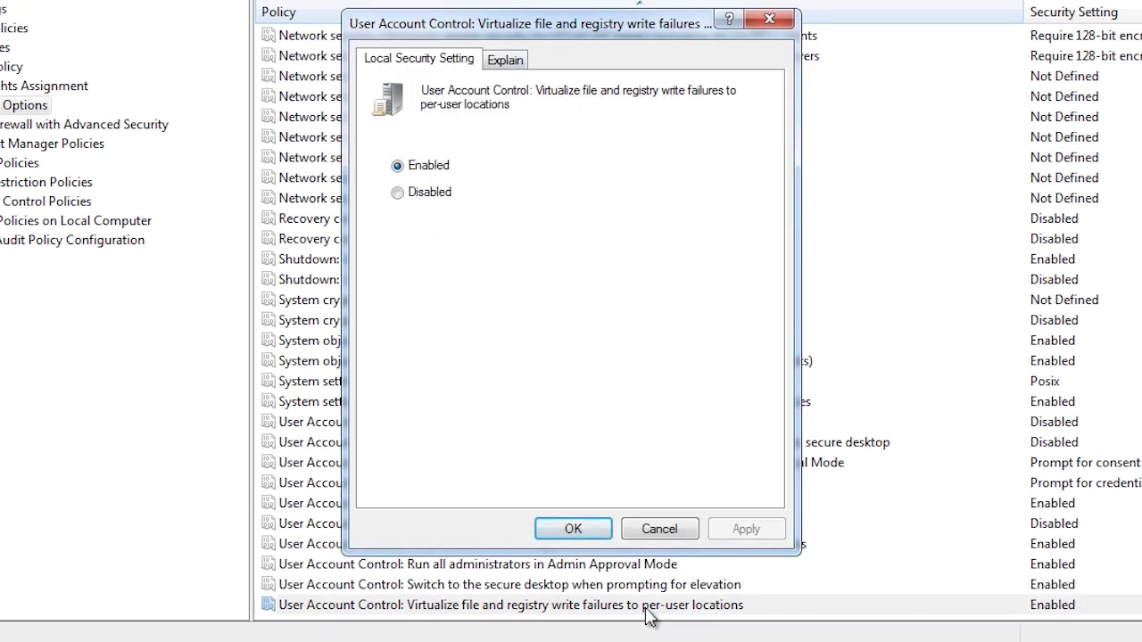